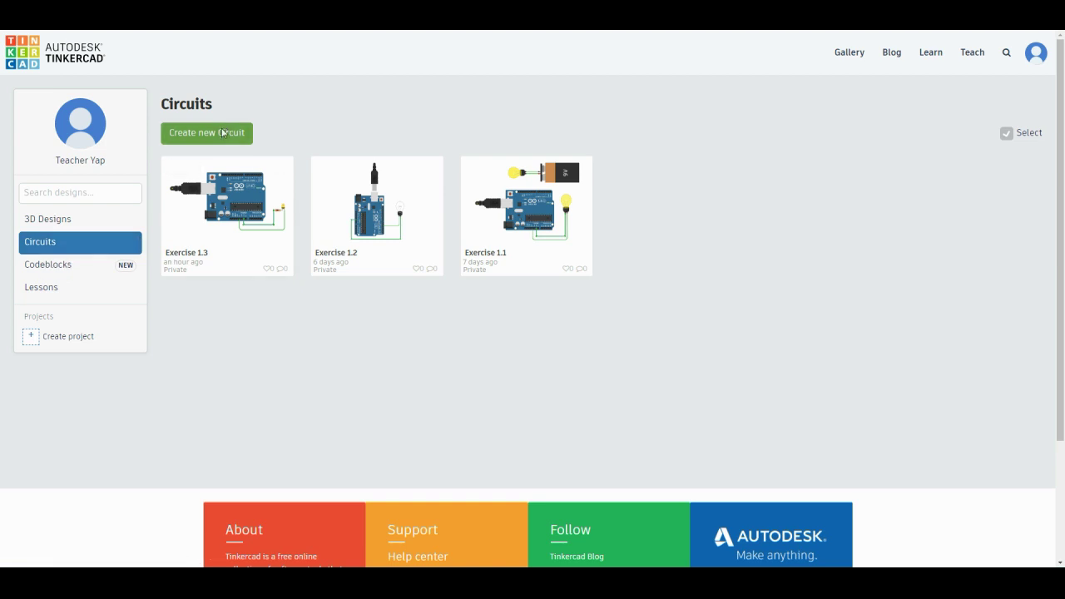
Create a new blank circuit and rename it 'Exercise 1.4'.
left_click(215, 134)
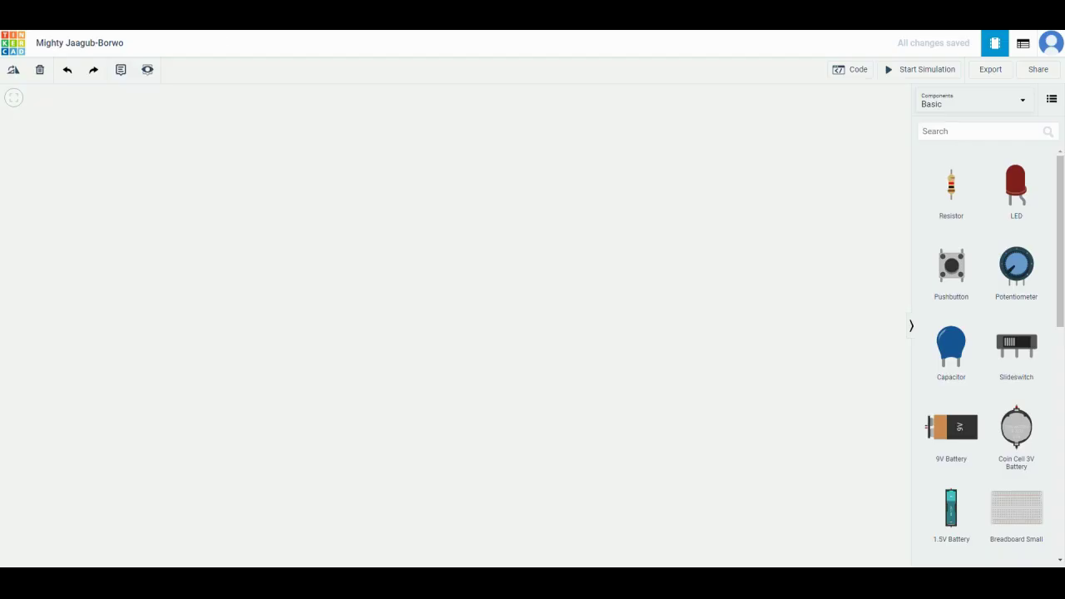
left_click(103, 42)
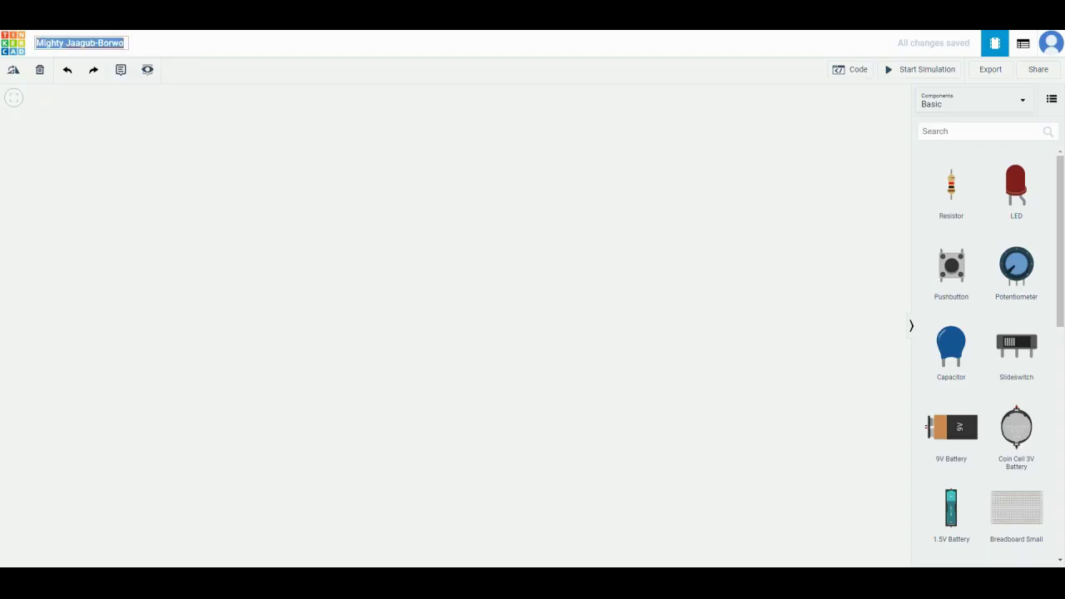
type("Exercise 1.4")
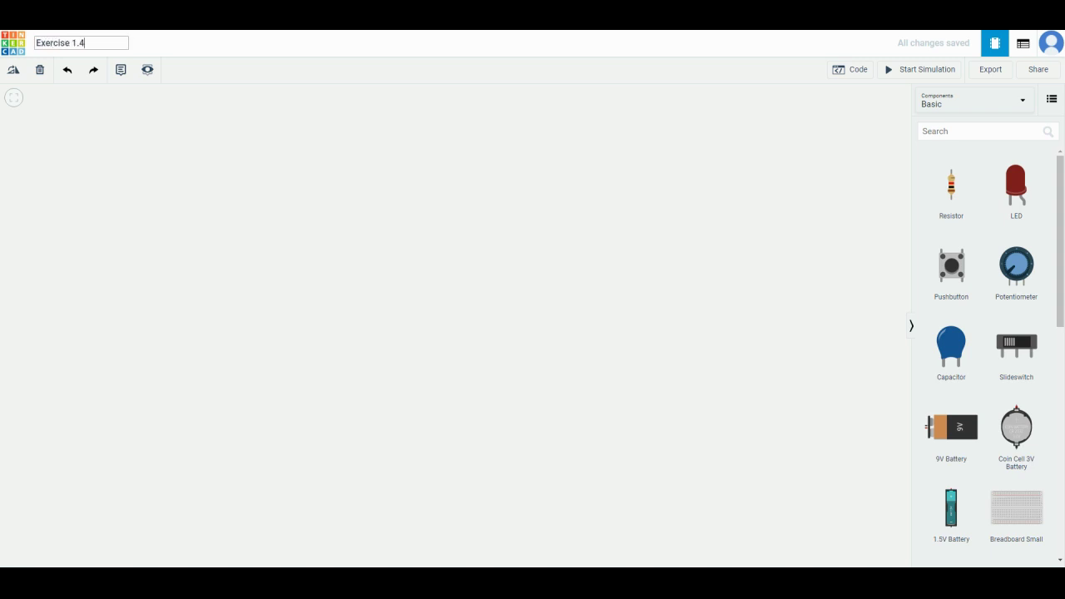
key("Escape")
Drop an Arduino Uno R3 on the canvas with two LEDs above it, the second one Orange.
scroll(972, 315, "down", 2)
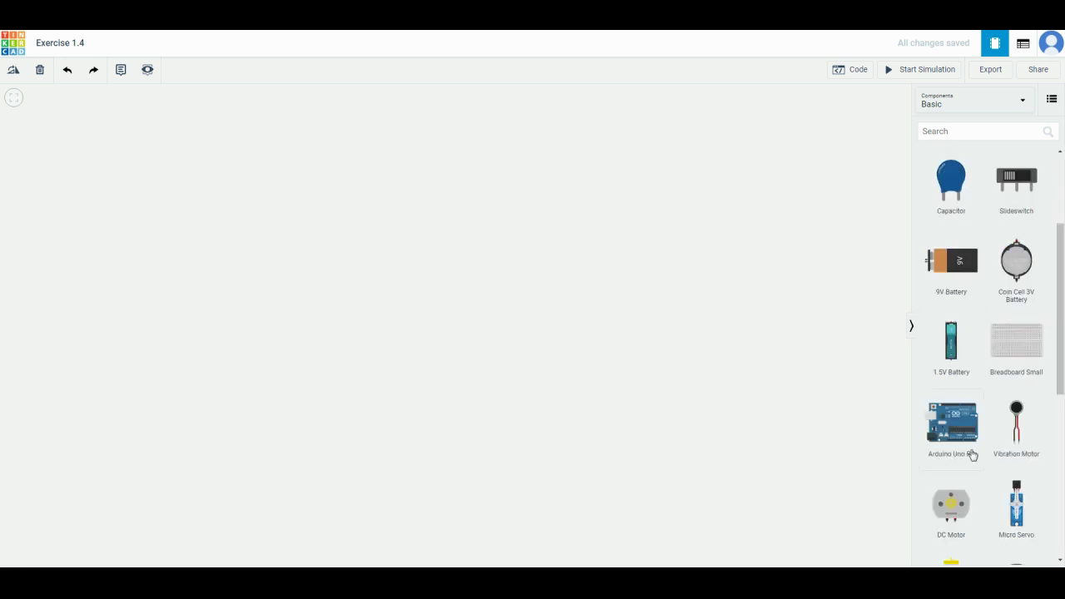
left_click_drag(972, 450, 479, 345)
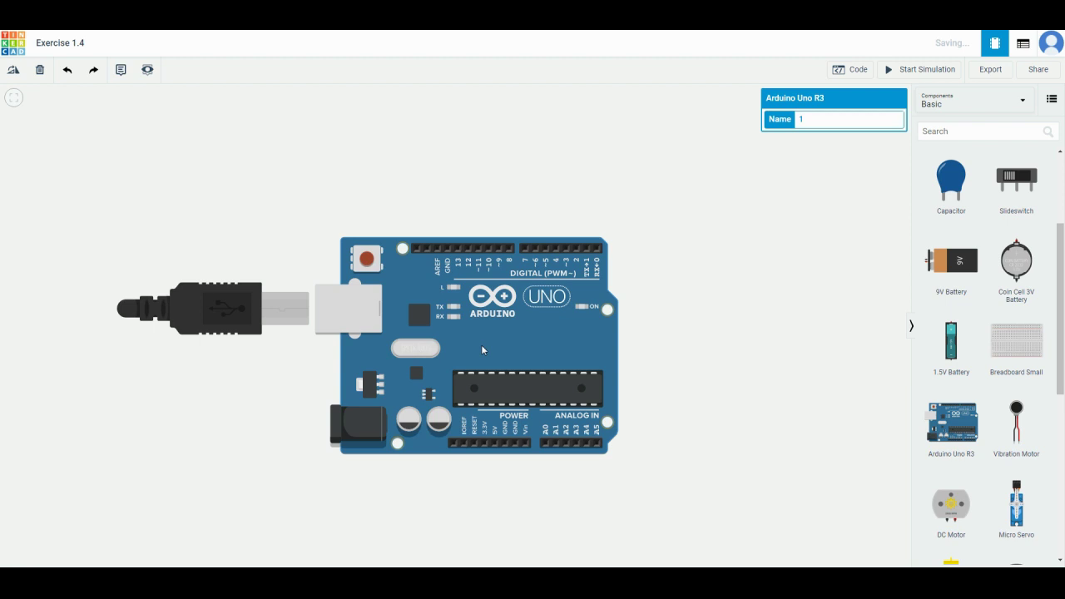
scroll(972, 321, "up", 2)
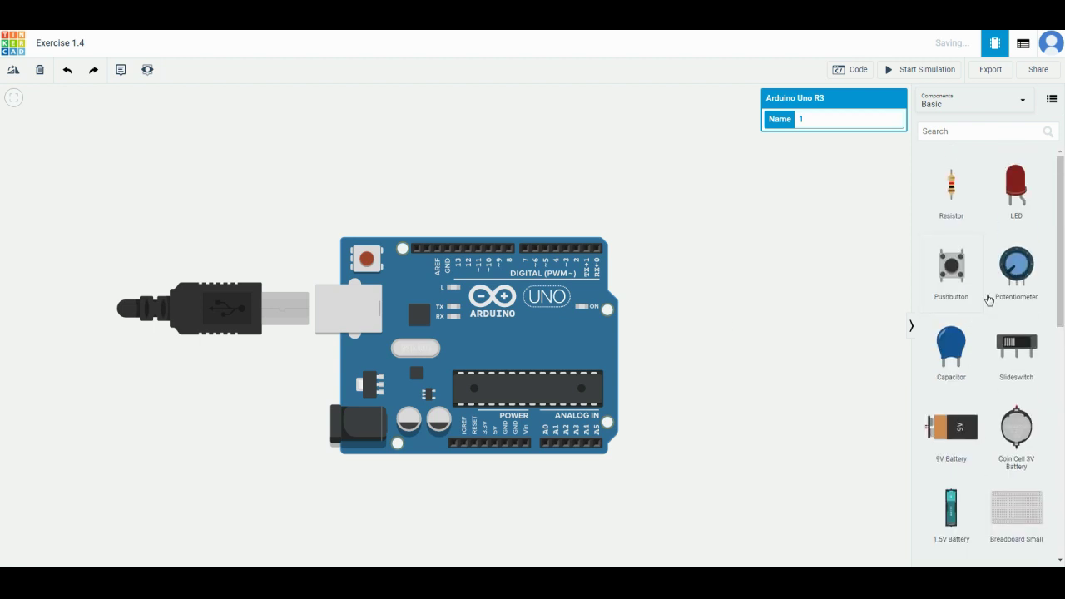
left_click_drag(1025, 176, 434, 188)
left_click_drag(1005, 196, 539, 192)
left_click(892, 140)
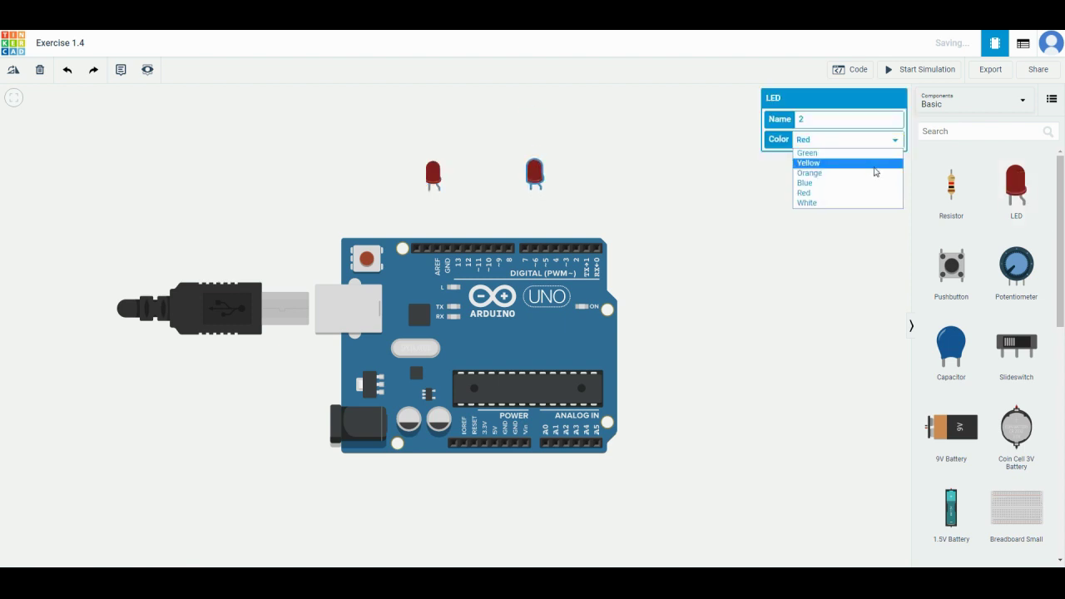
left_click(873, 173)
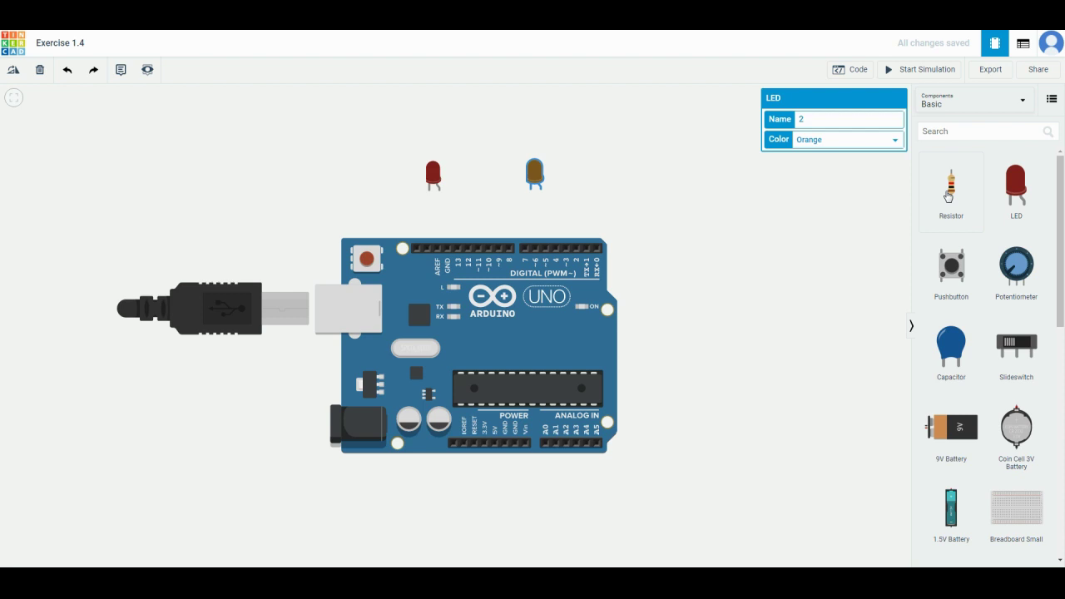
Add resistors left and right of the LEDs, rotating each twice to lie horizontally.
left_click_drag(951, 194, 377, 177)
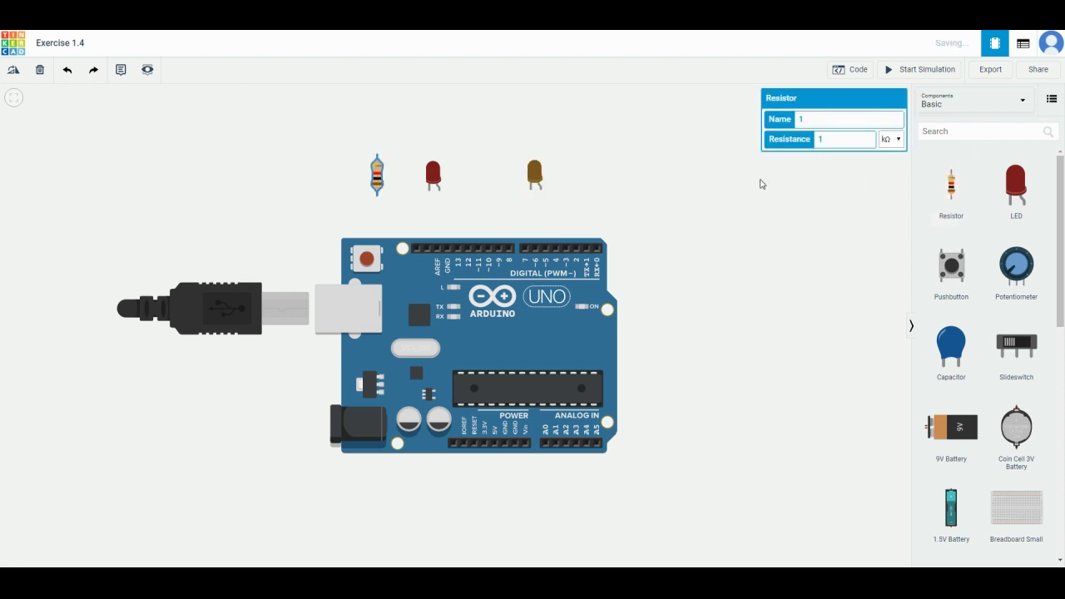
left_click_drag(947, 197, 591, 177)
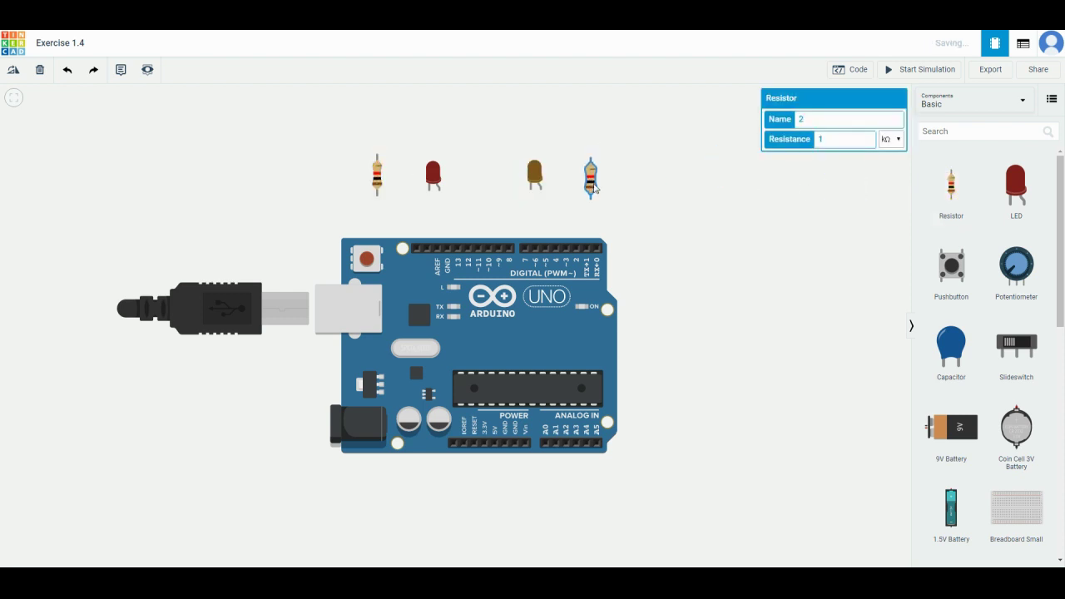
left_click(13, 70)
left_click(12, 70)
left_click(13, 70)
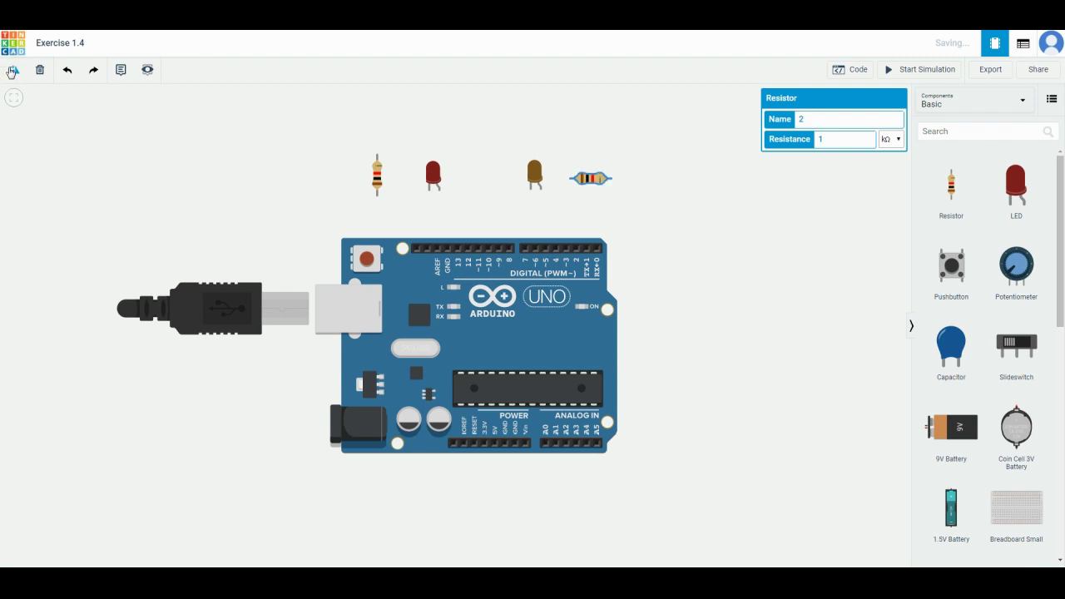
left_click(377, 176)
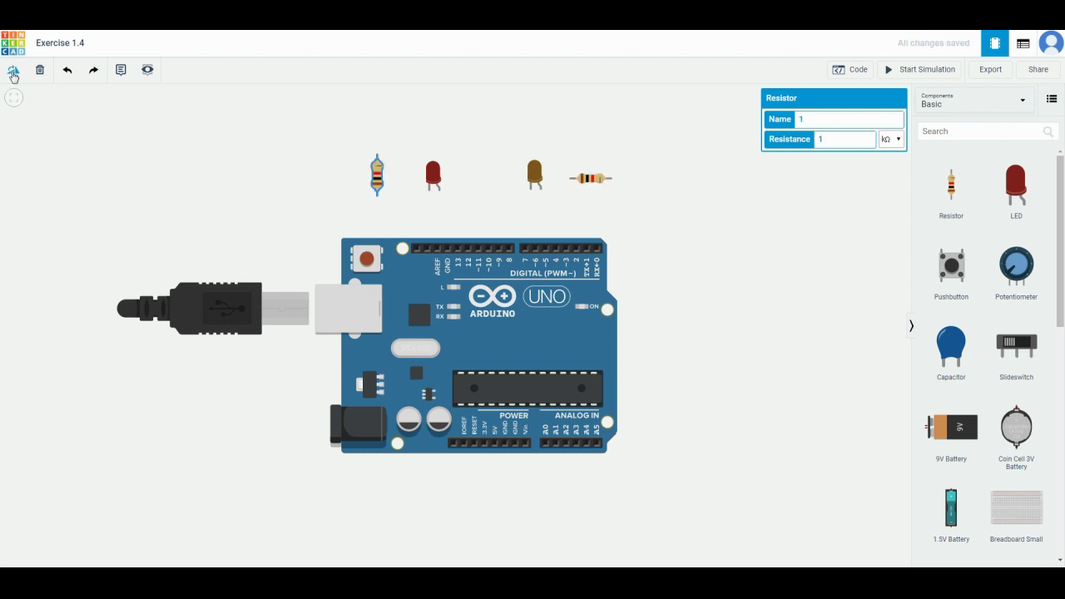
left_click(13, 69)
left_click(13, 70)
left_click(12, 70)
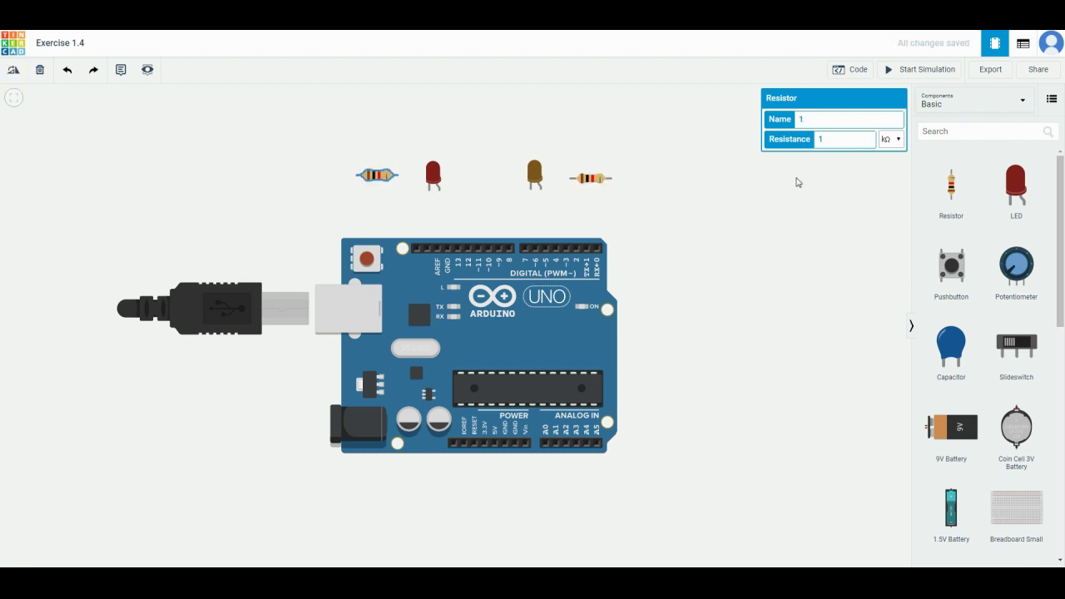
Change the first resistor's resistance from 1 kΩ to 200 Ω.
double_click(845, 140)
left_click(897, 141)
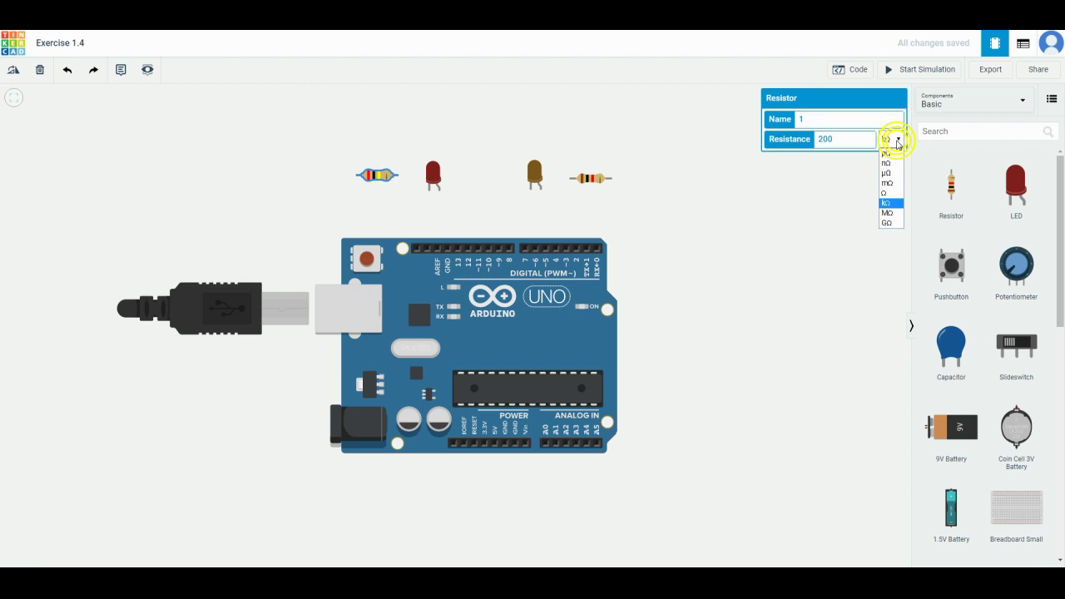
left_click(887, 198)
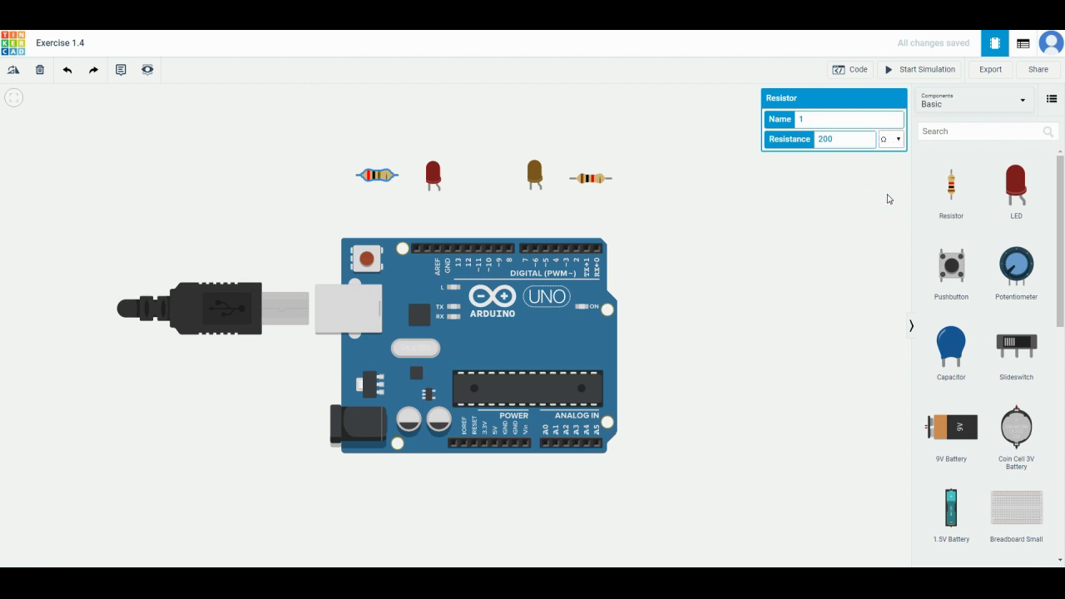
Set the second resistor's resistance to 200 Ω as well.
left_click(589, 179)
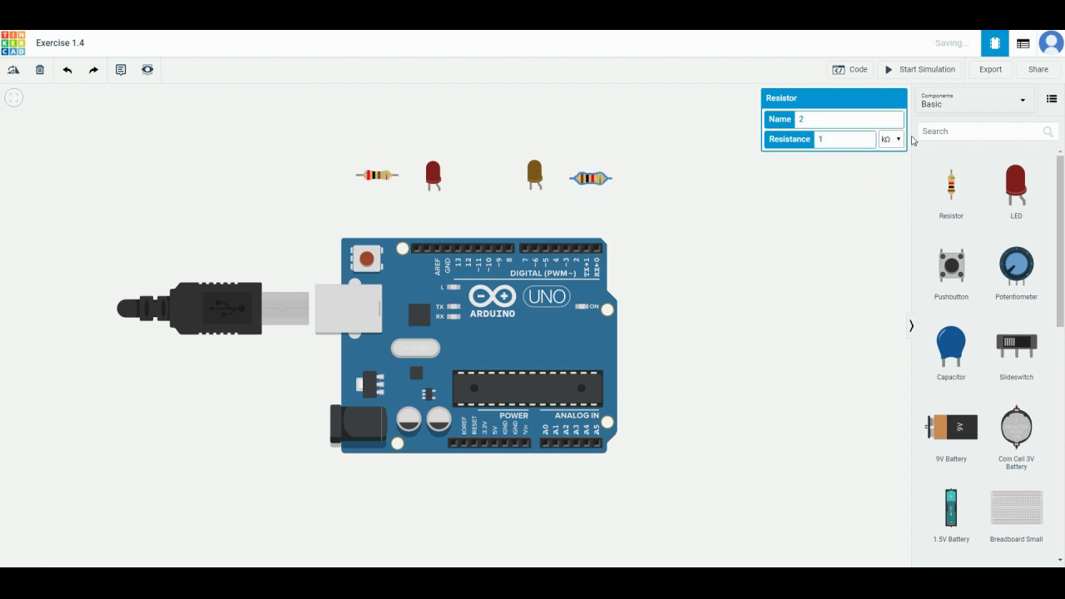
double_click(835, 139)
left_click(900, 140)
left_click(886, 190)
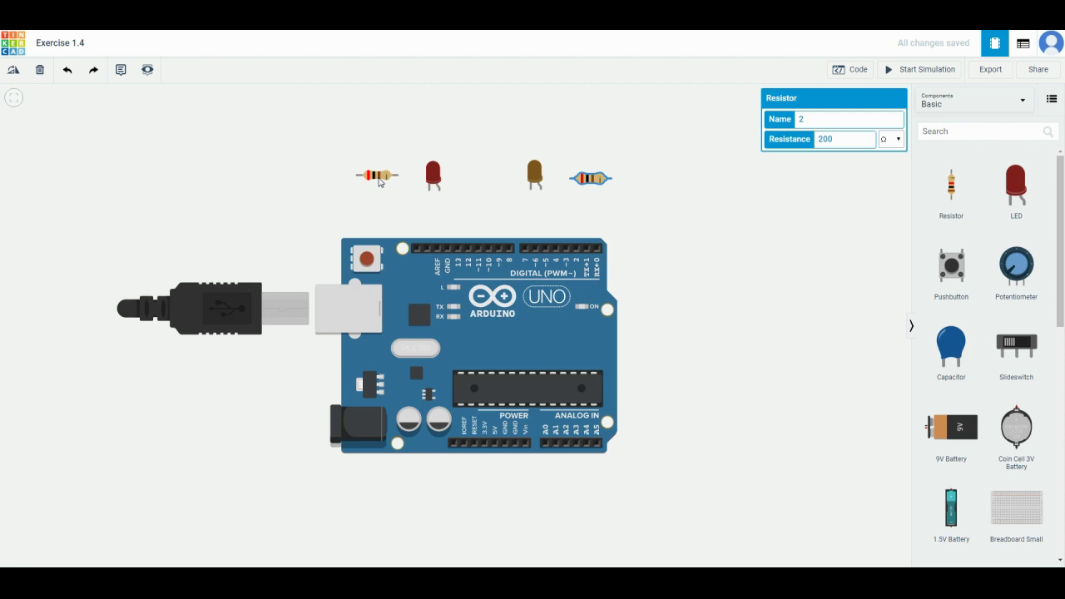
Slide the left resistor onto the red LED's leg and the right resistor onto the orange LED's leg.
left_click_drag(381, 183, 407, 194)
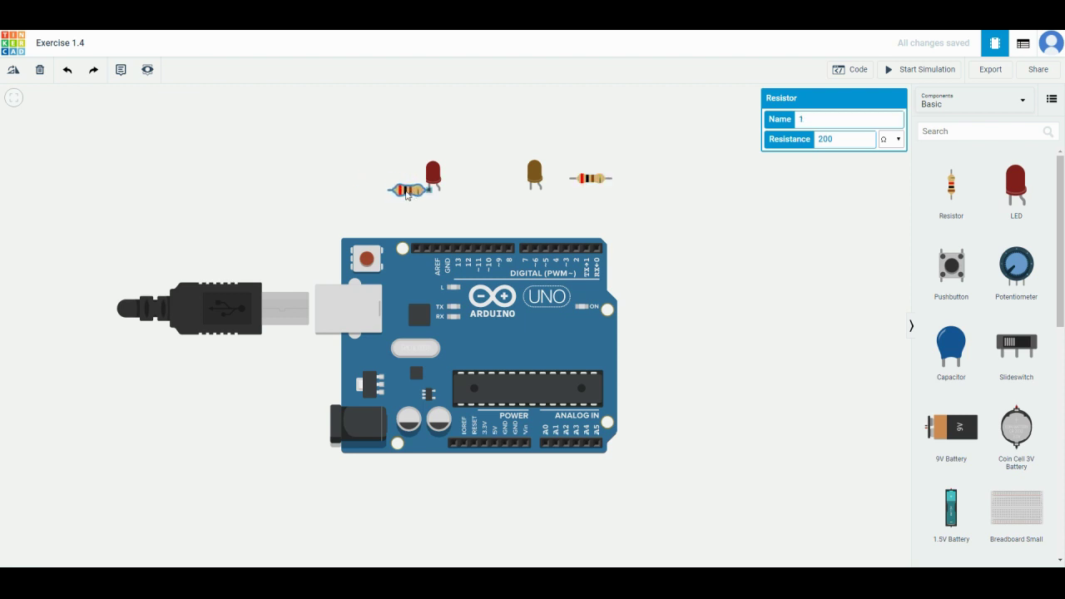
left_click_drag(592, 184, 566, 196)
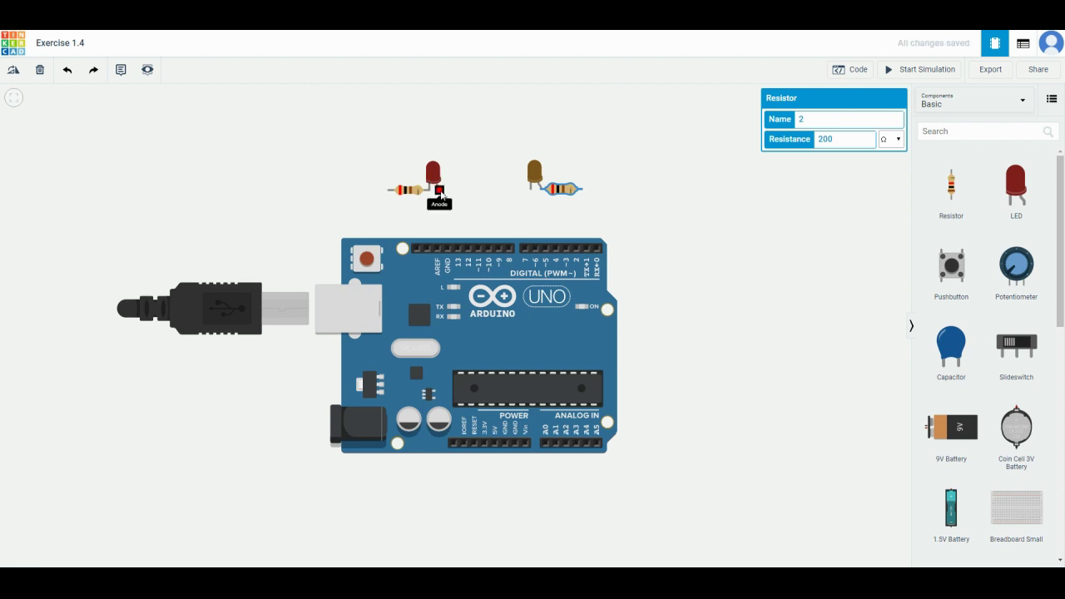
Wire the red LED's anode to Arduino digital pin 7 with two bends.
left_click(441, 194)
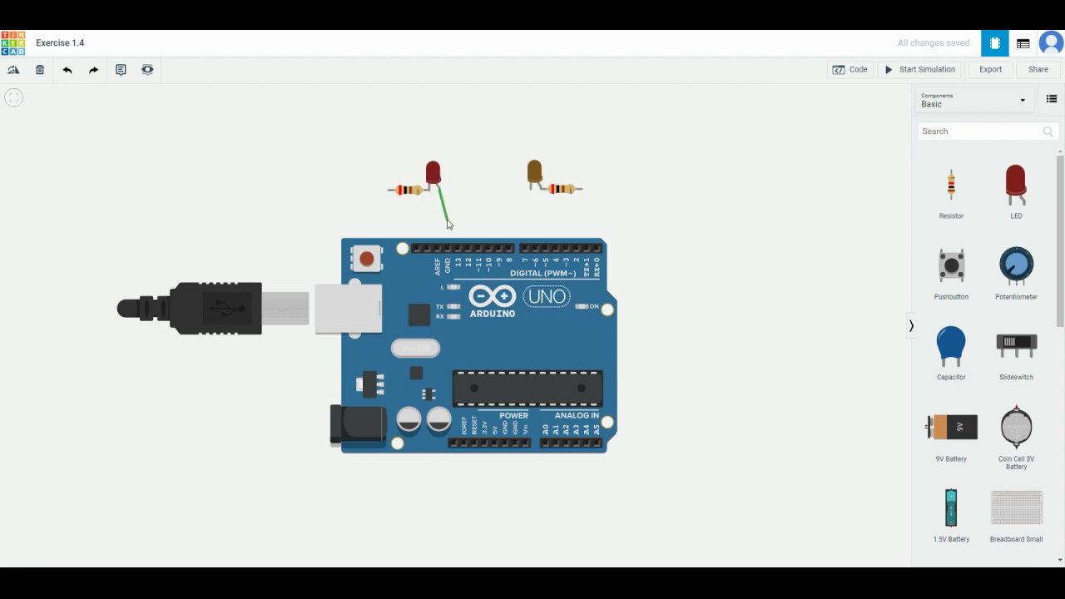
left_click(441, 222)
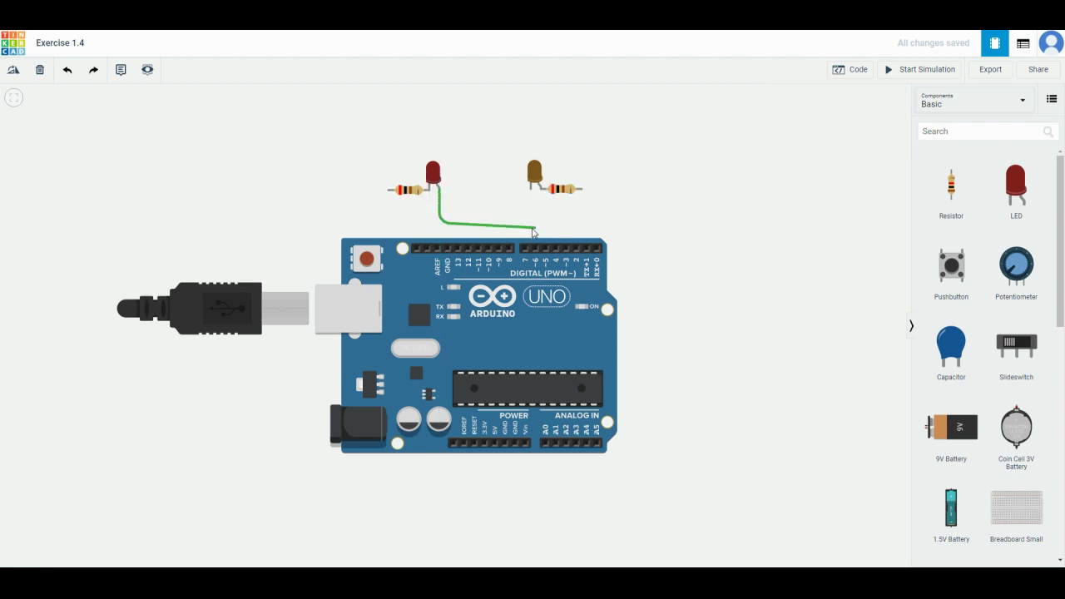
left_click(523, 223)
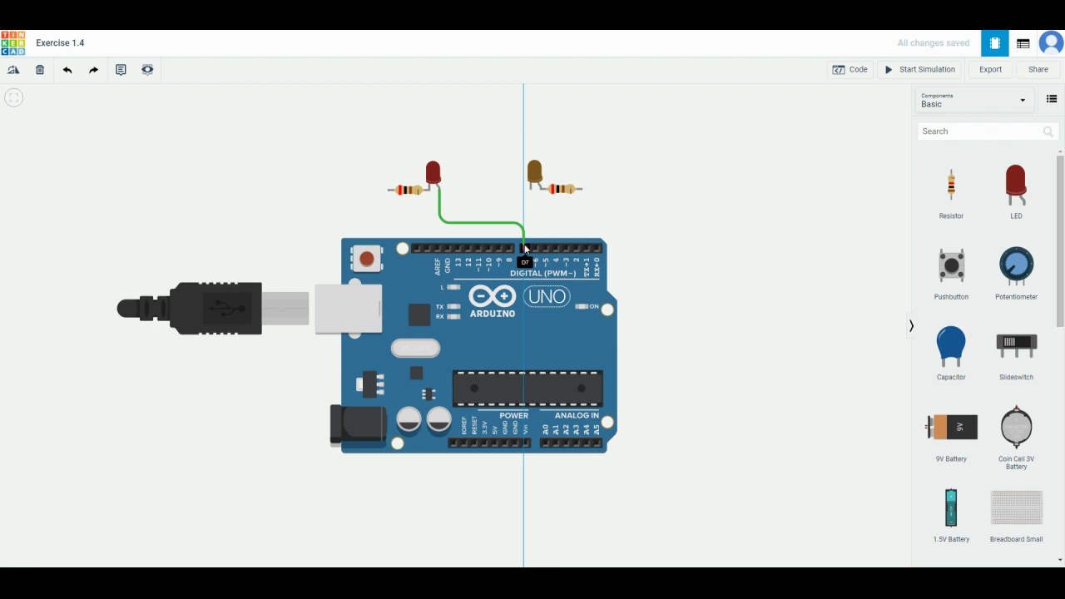
left_click(525, 248)
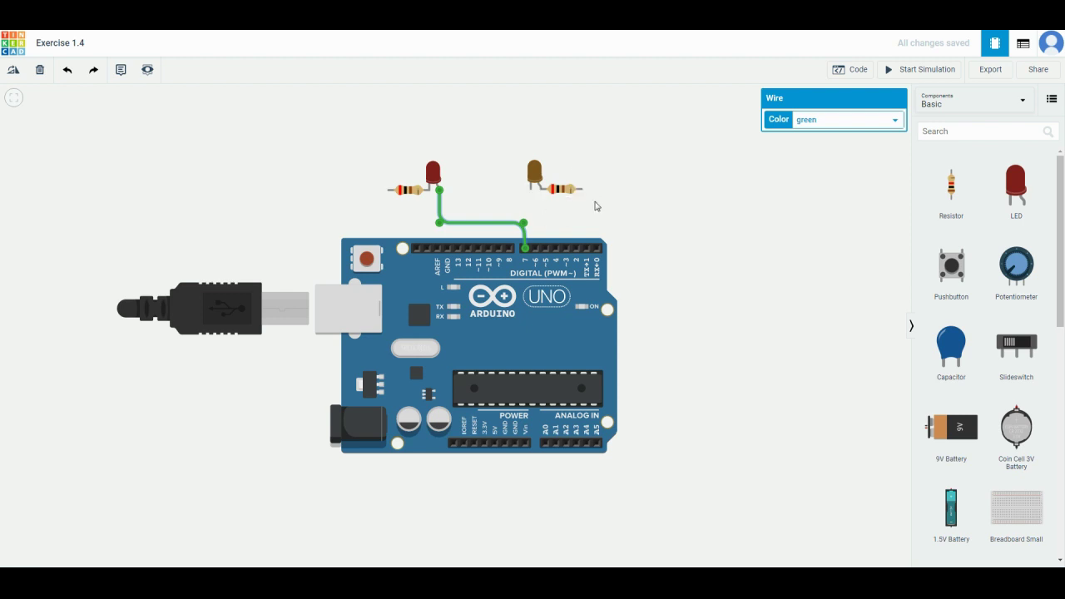
Wire the right resistor's end to digital pin 6 with two bends.
left_click(581, 190)
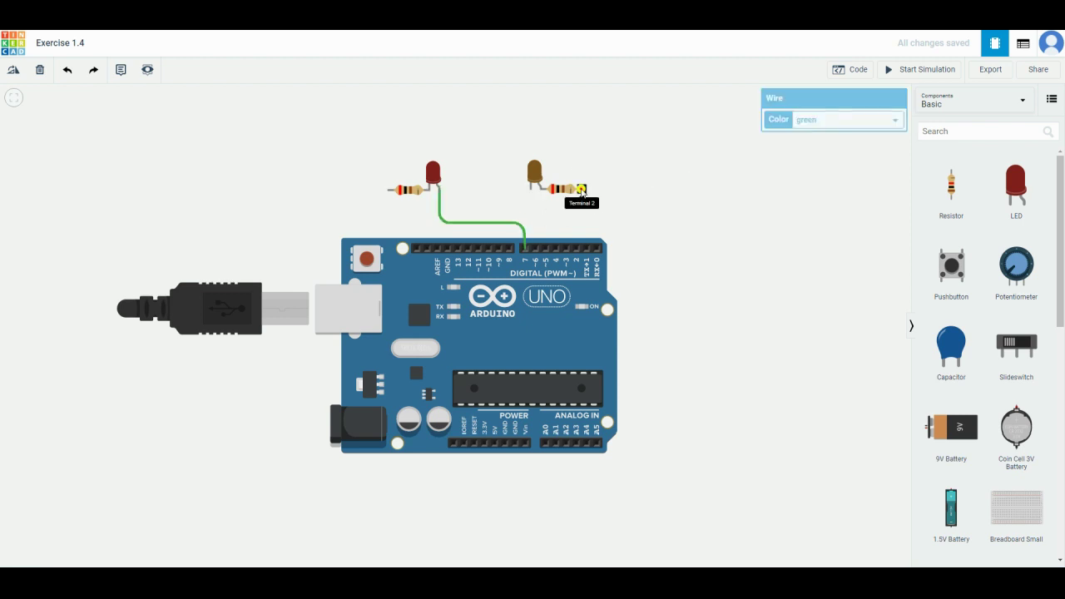
left_click(582, 222)
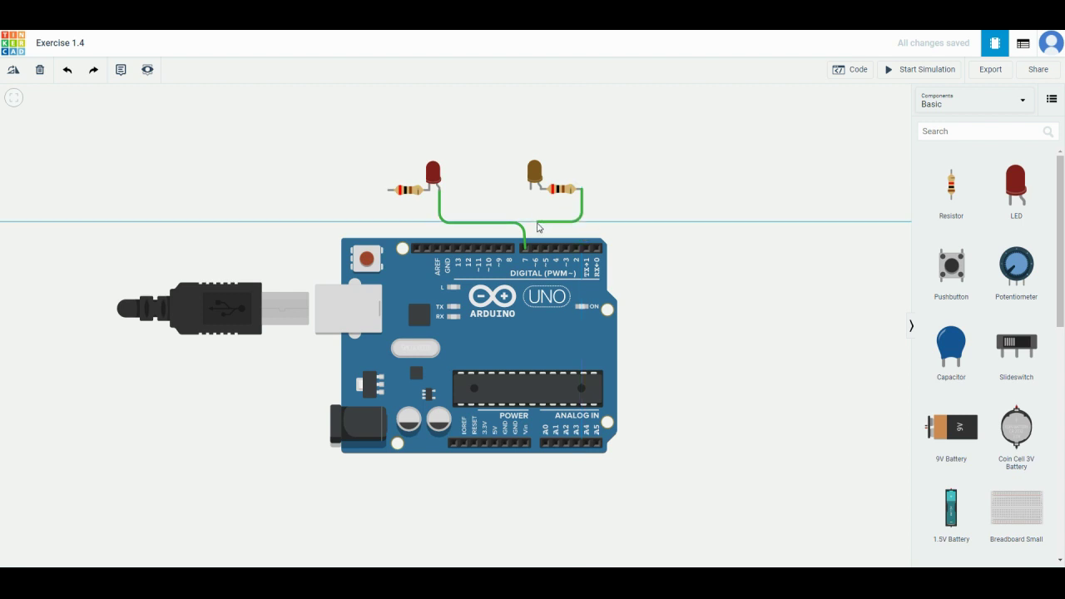
left_click(535, 223)
left_click(535, 248)
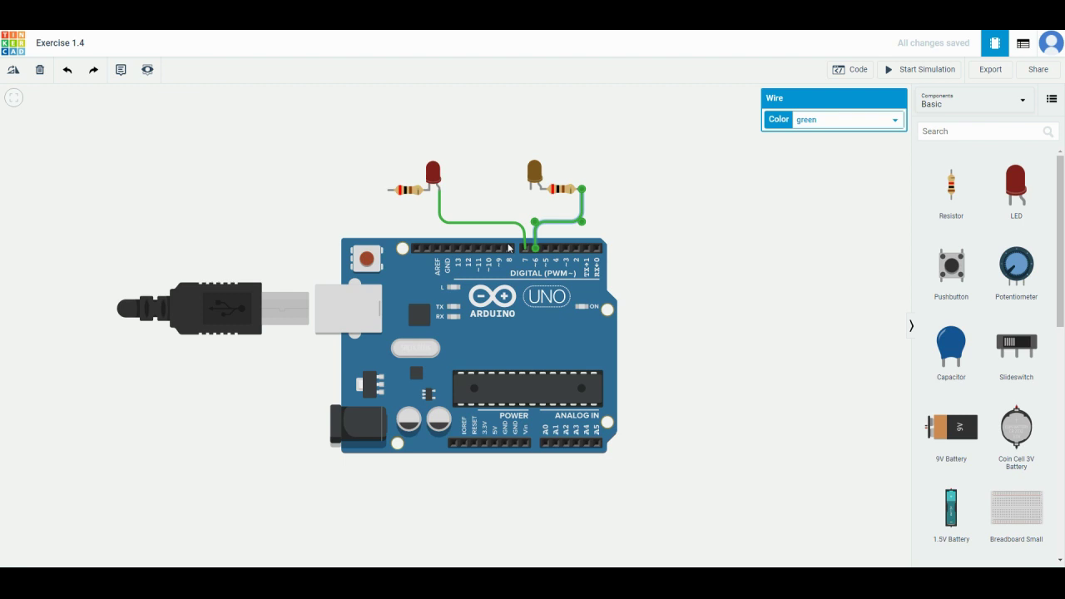
left_click(498, 203)
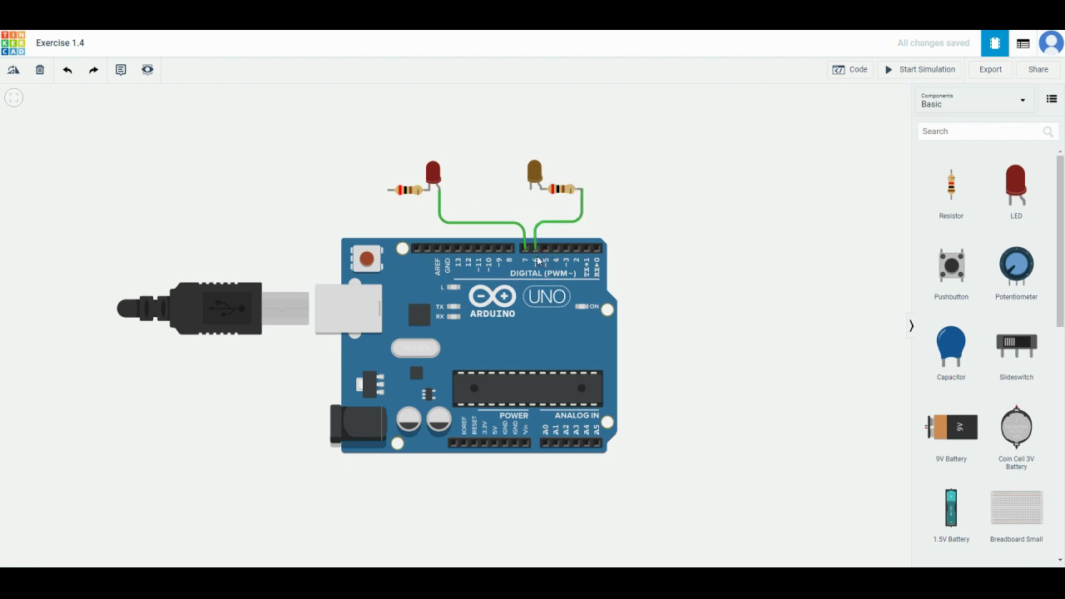
Route a wire from the left resistor's free end under the board to GND.
left_click(388, 190)
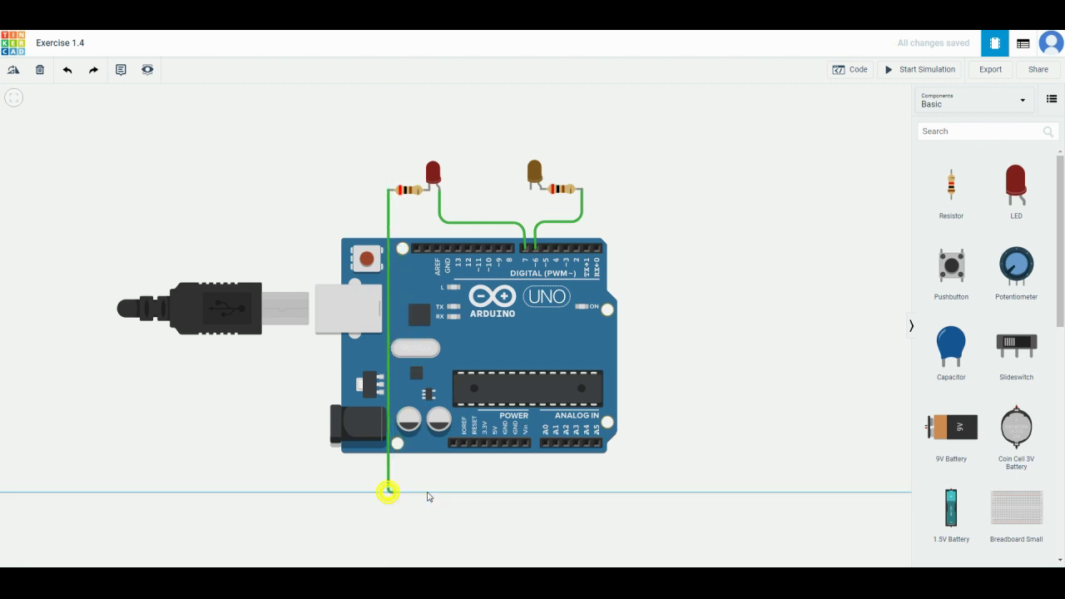
left_click(429, 497)
left_click(504, 492)
left_click(504, 444)
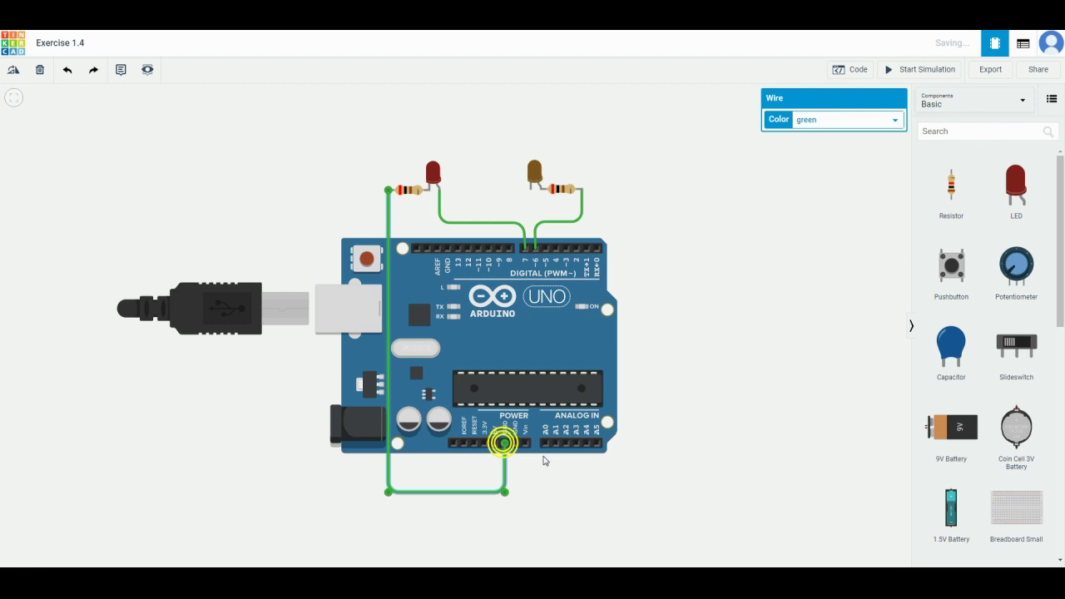
Wire the orange LED's free leg to GND, aligning its bend with the resistor leads.
left_click(529, 196)
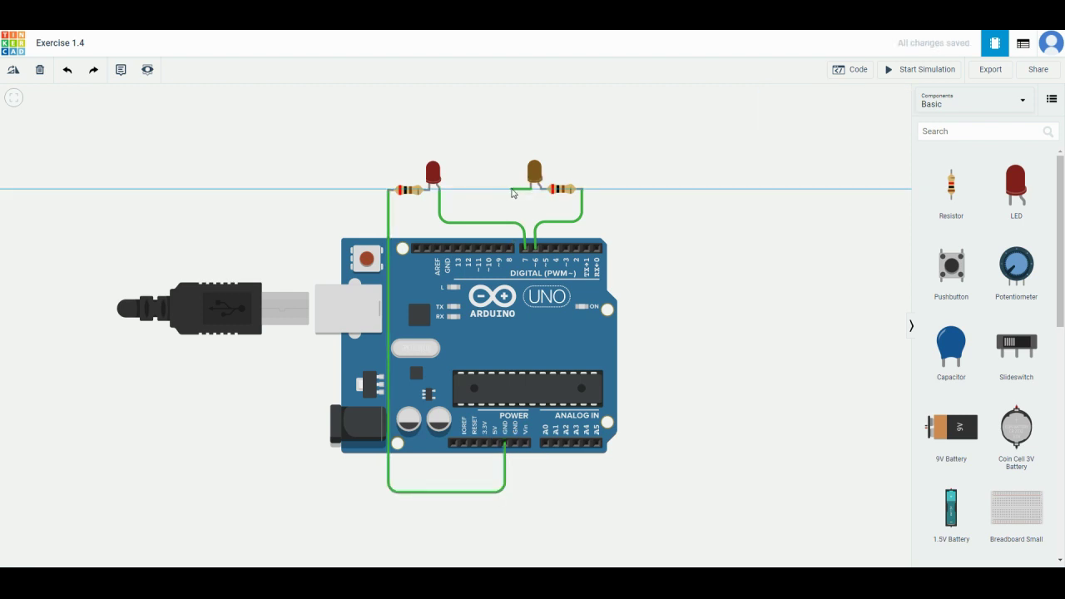
left_click(512, 191)
left_click(513, 443)
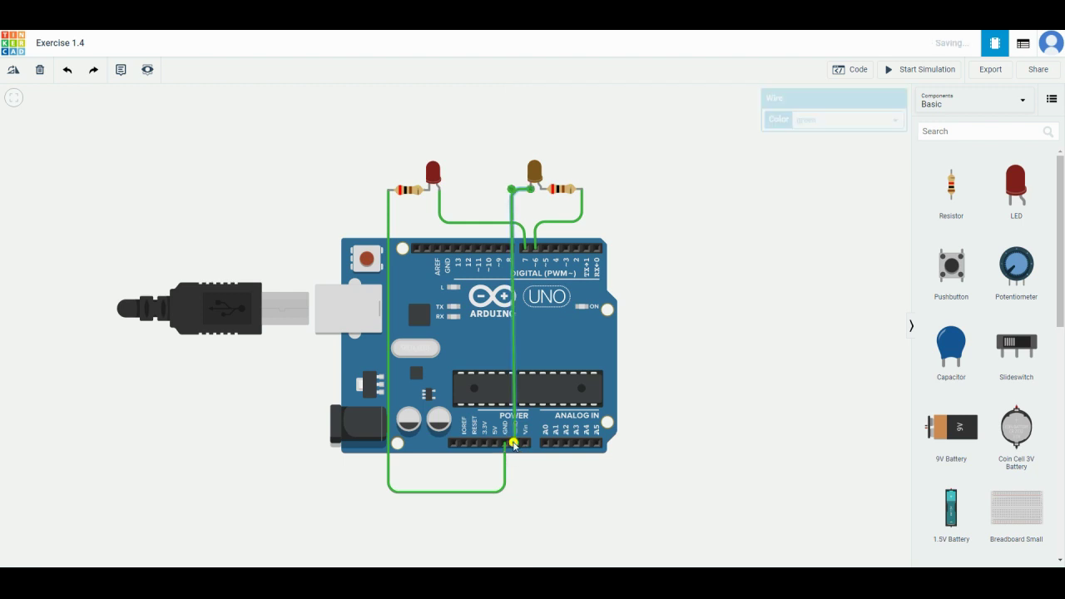
left_click_drag(513, 195, 516, 190)
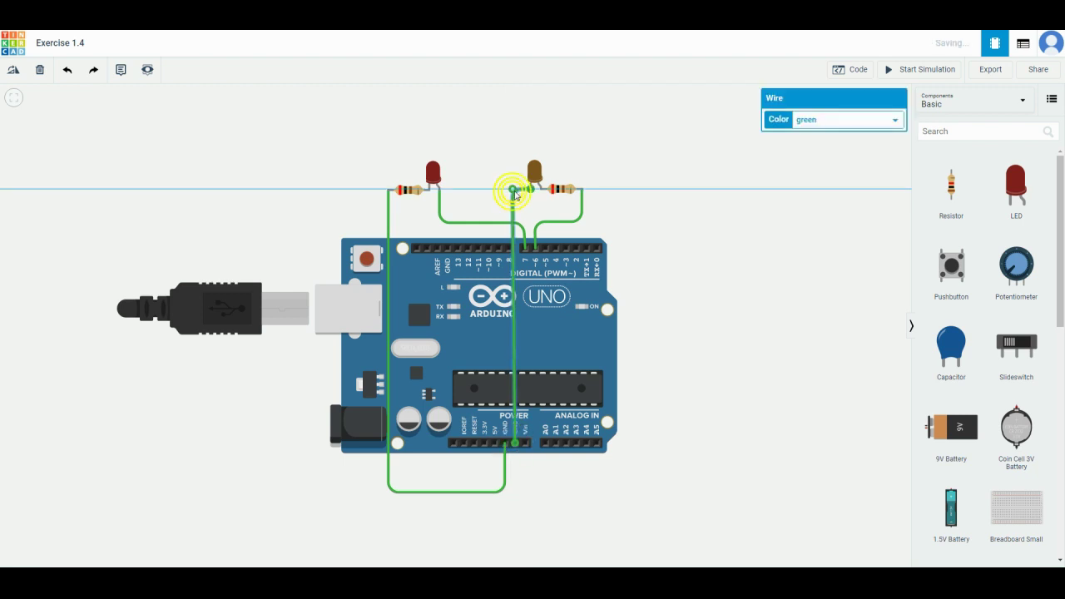
left_click(709, 249)
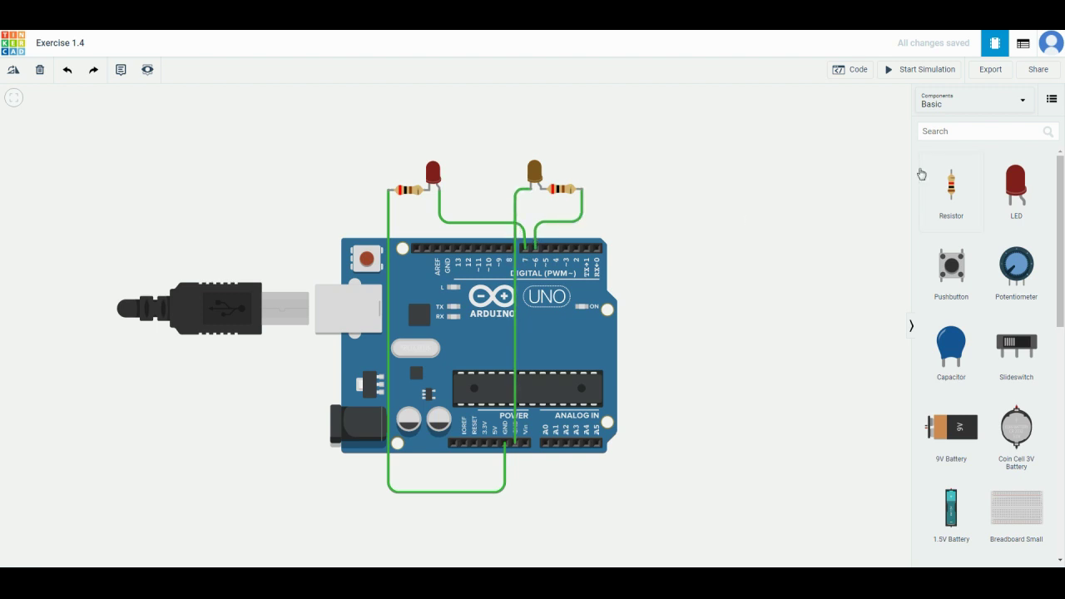
Open the Blocks code editor and drag the default blink stack to the trash.
left_click(837, 71)
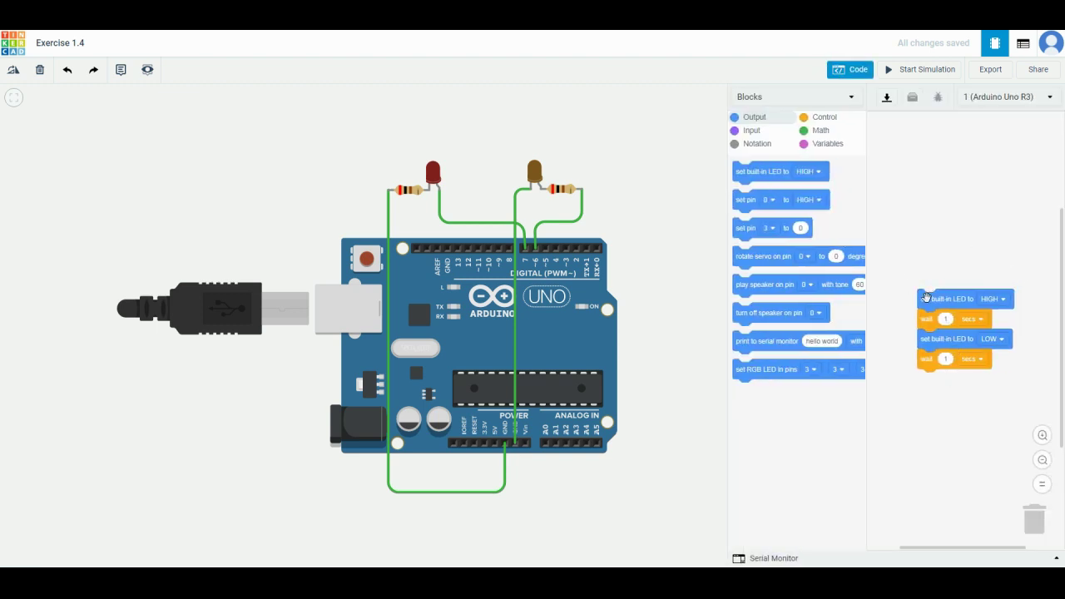
left_click_drag(926, 298, 1039, 529)
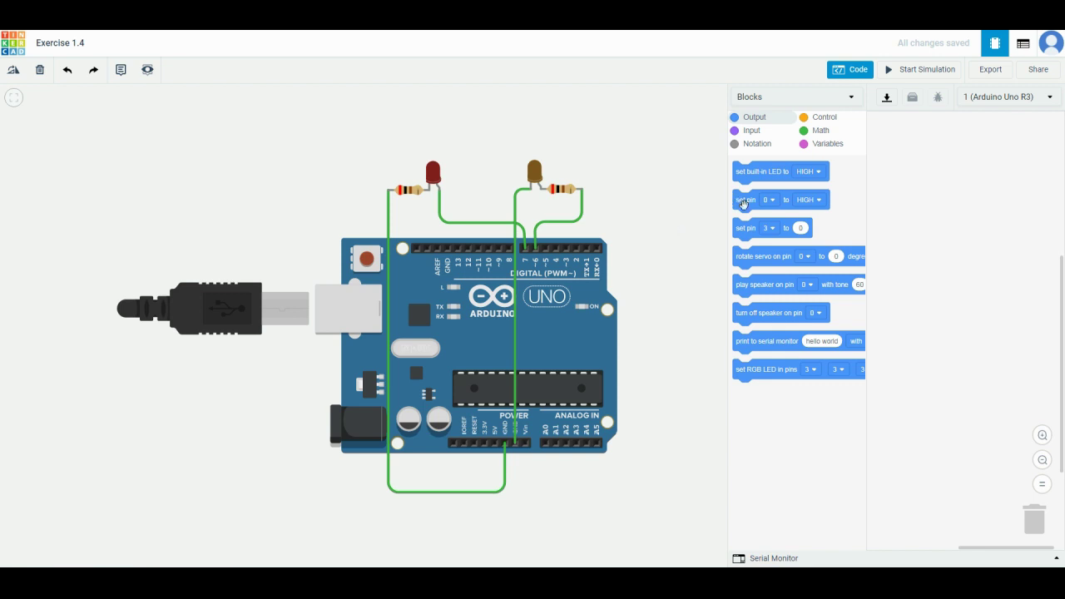
Add a 'set pin' block with pin 6 set to HIGH.
left_click_drag(746, 202, 920, 201)
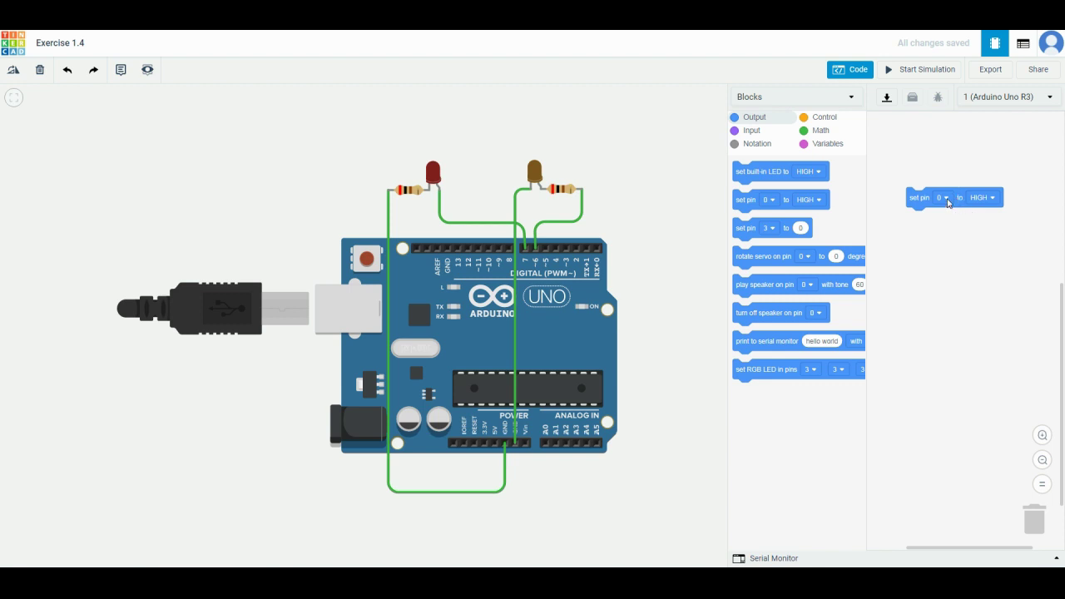
left_click(945, 198)
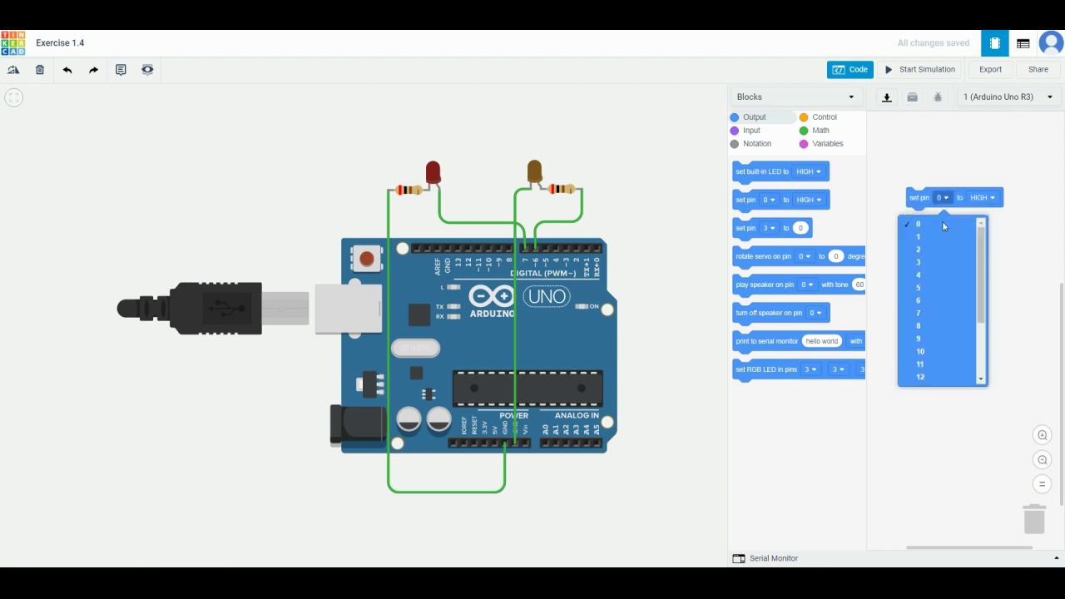
left_click(933, 308)
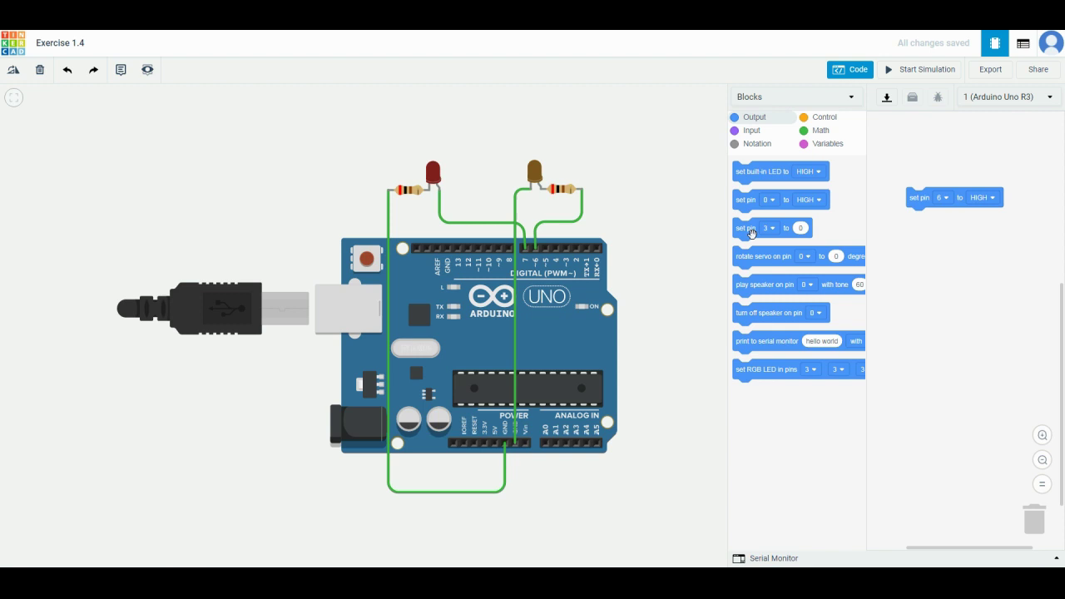
Attach a second 'set pin' block below, setting pin 7 to LOW.
left_click_drag(742, 199, 915, 218)
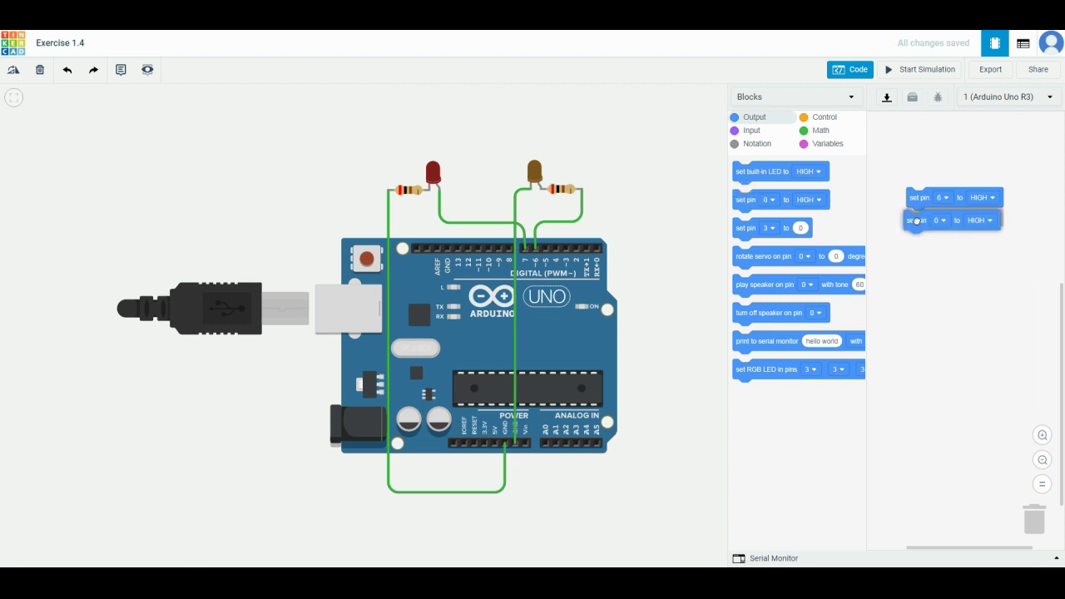
left_click(945, 218)
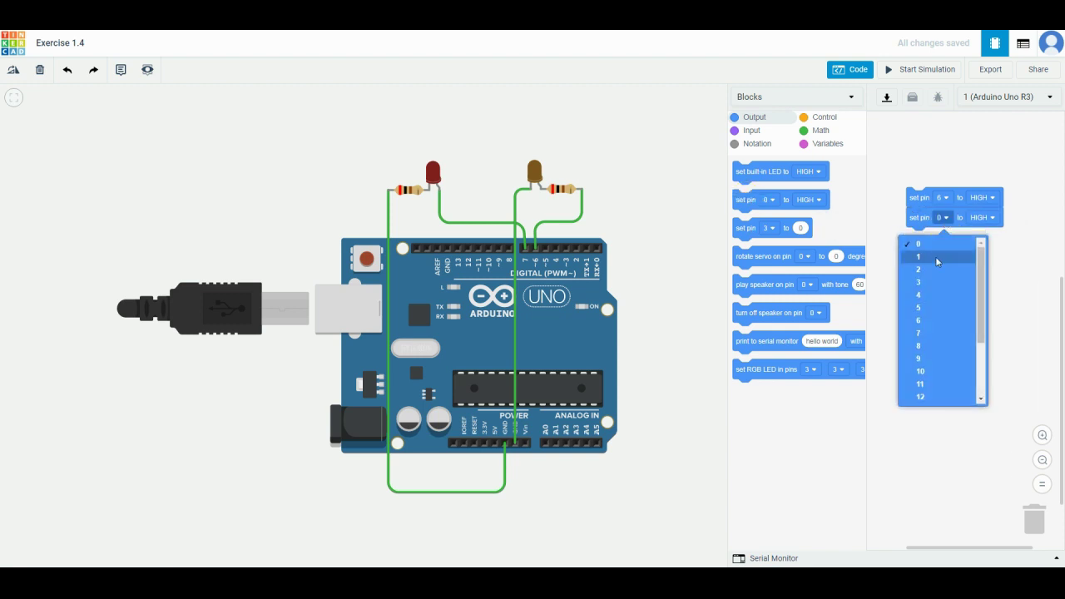
left_click(929, 334)
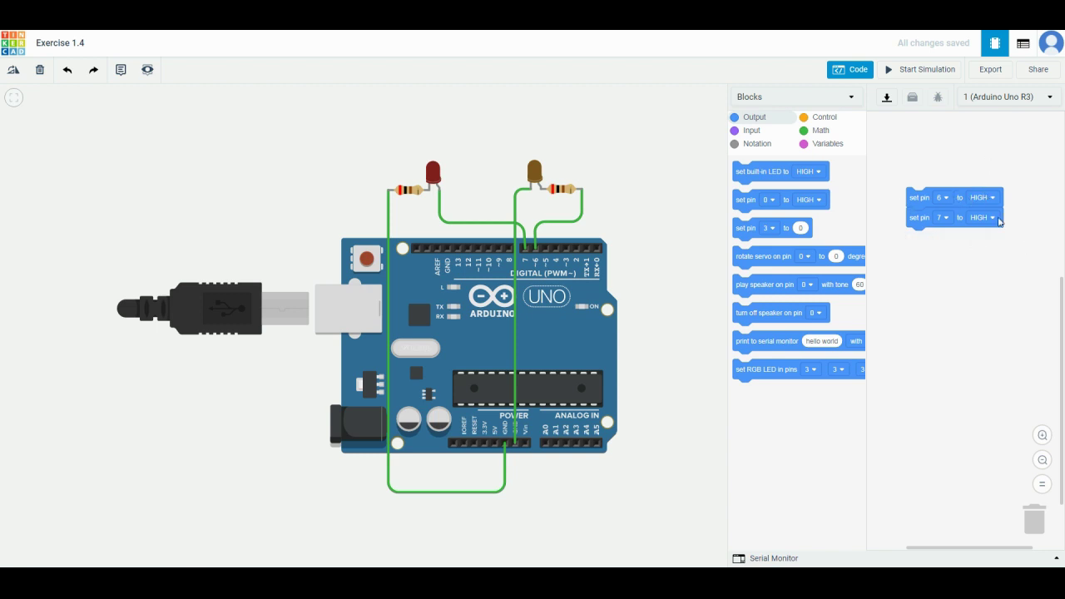
left_click(993, 220)
left_click(977, 257)
Add a 'wait 1 secs' block, then duplicate the three-block stack below it.
left_click(828, 123)
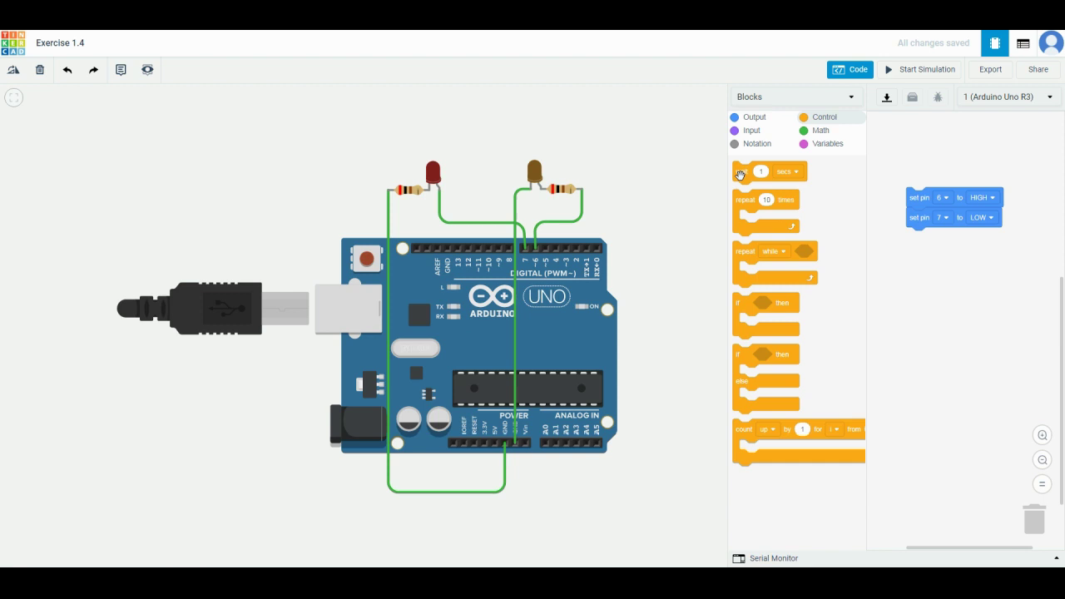
left_click_drag(741, 172, 928, 252)
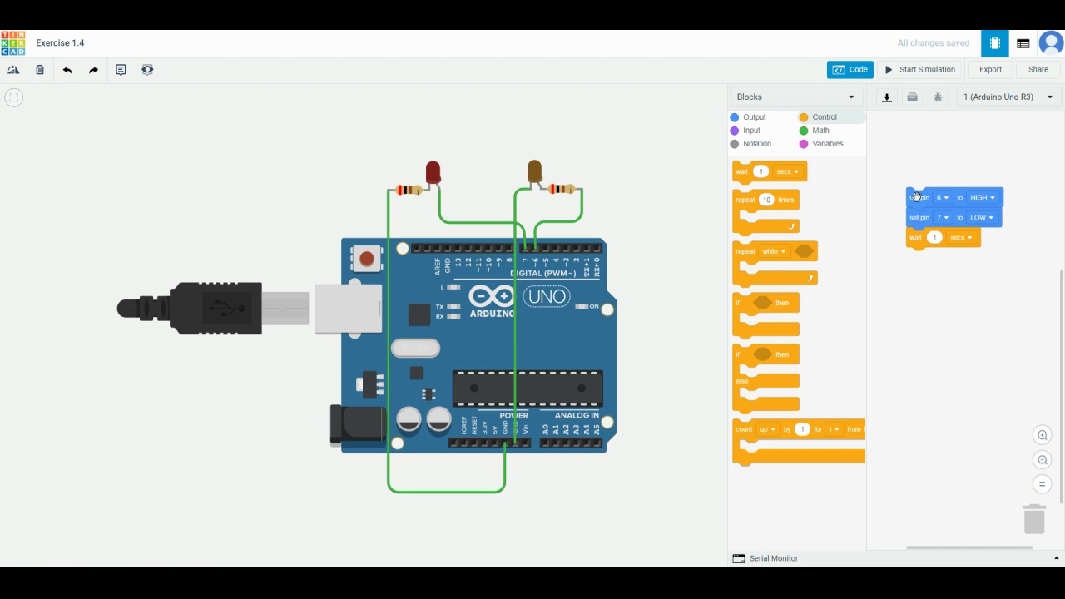
right_click(916, 197)
left_click(933, 208)
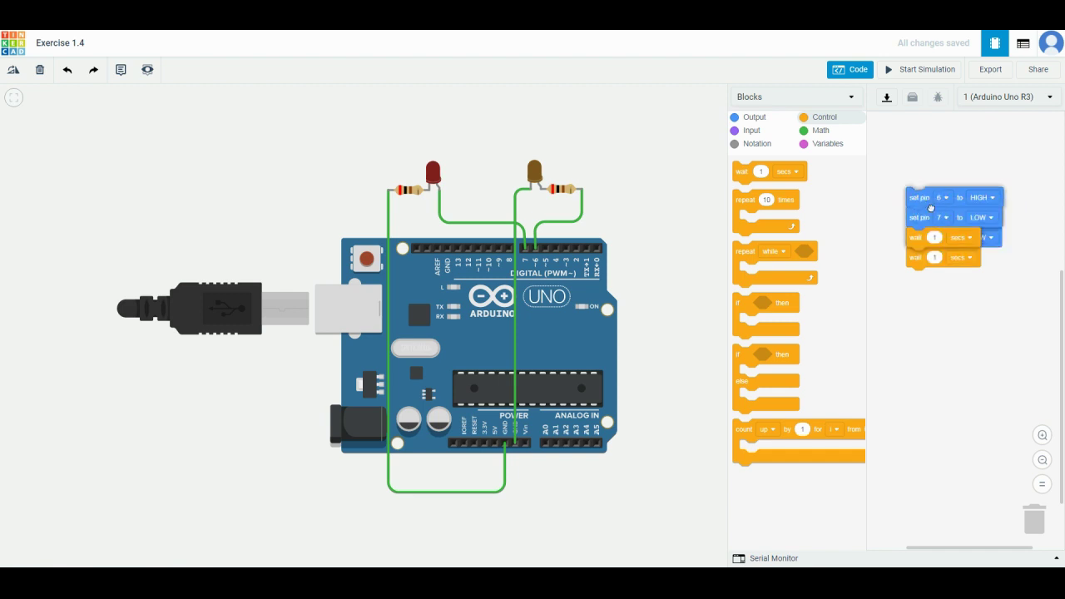
mouse_move(933, 210)
left_mouse_down()
mouse_move(938, 303)
mouse_move(910, 258)
left_mouse_up()
In the copied blocks, set pin 6 to LOW and pin 7 to HIGH.
left_click(999, 263)
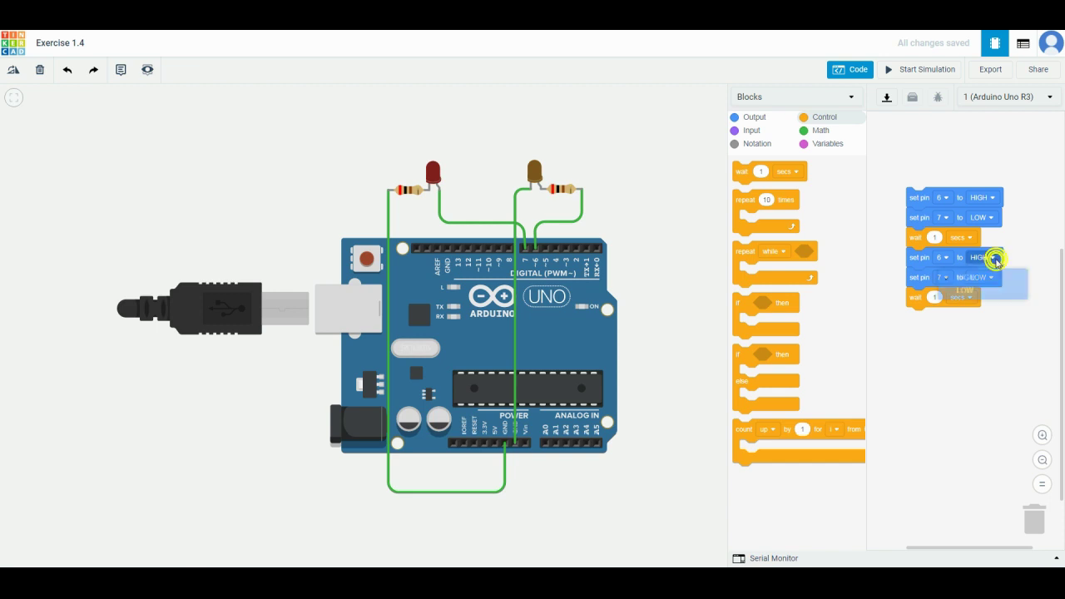
left_click(979, 294)
left_click(994, 279)
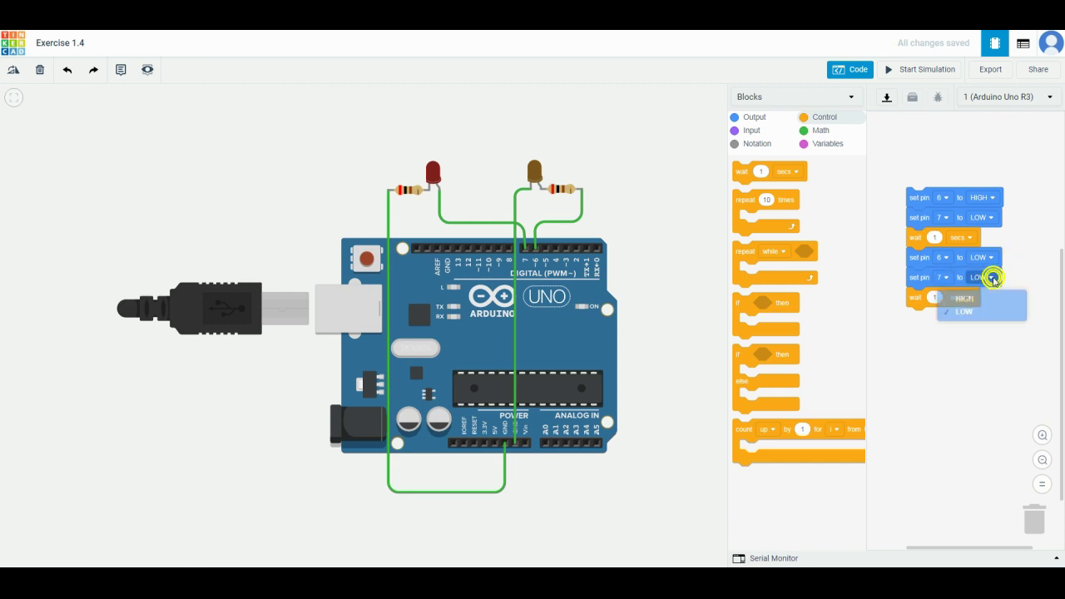
left_click(991, 301)
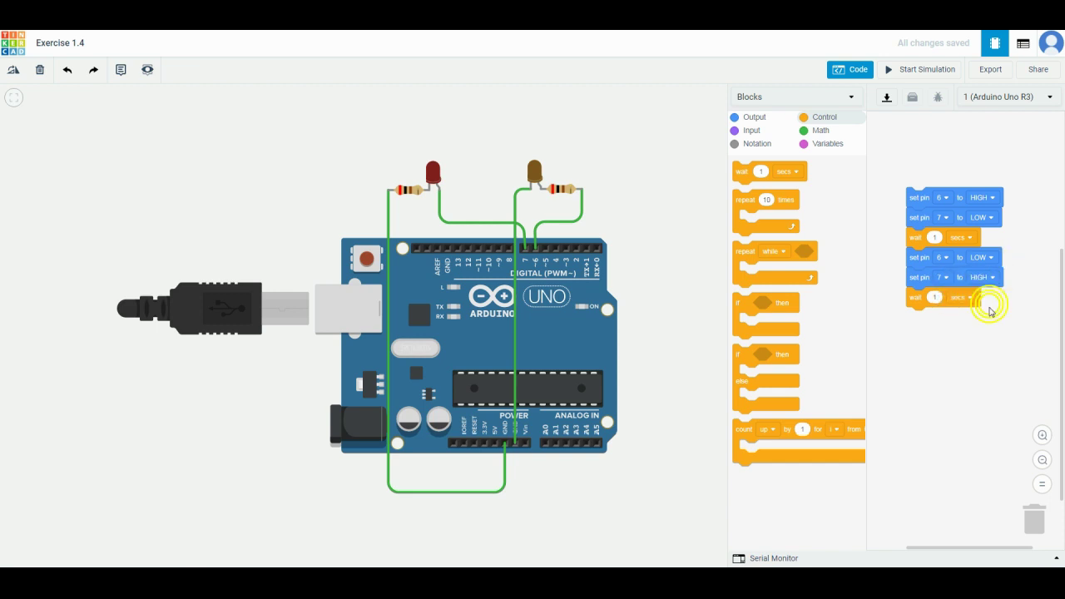
Start the simulation to run the alternating blink of the pin 6 and pin 7 LEDs.
left_click(923, 70)
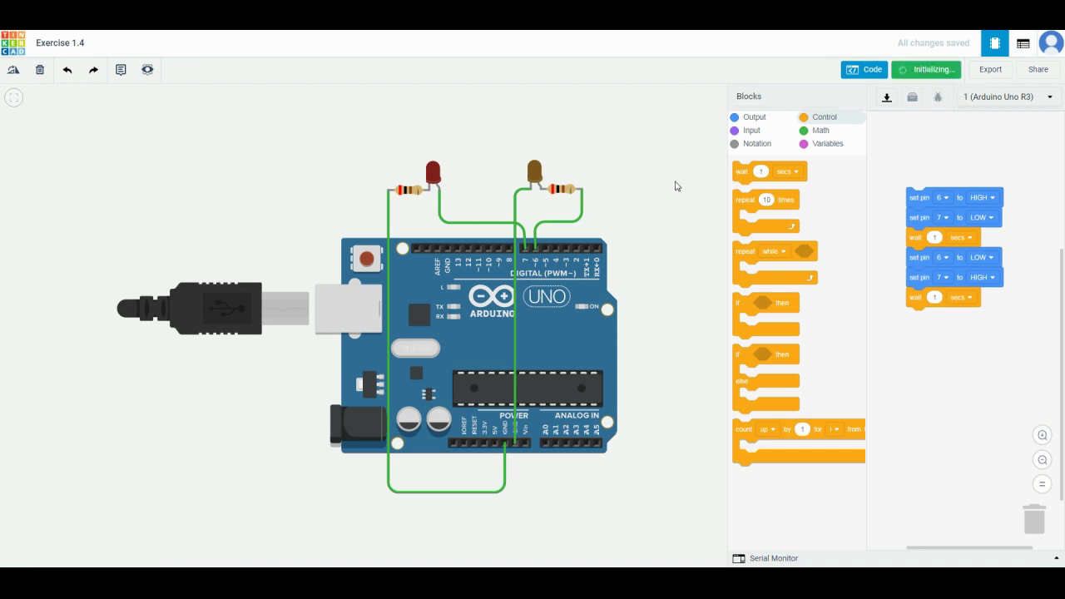